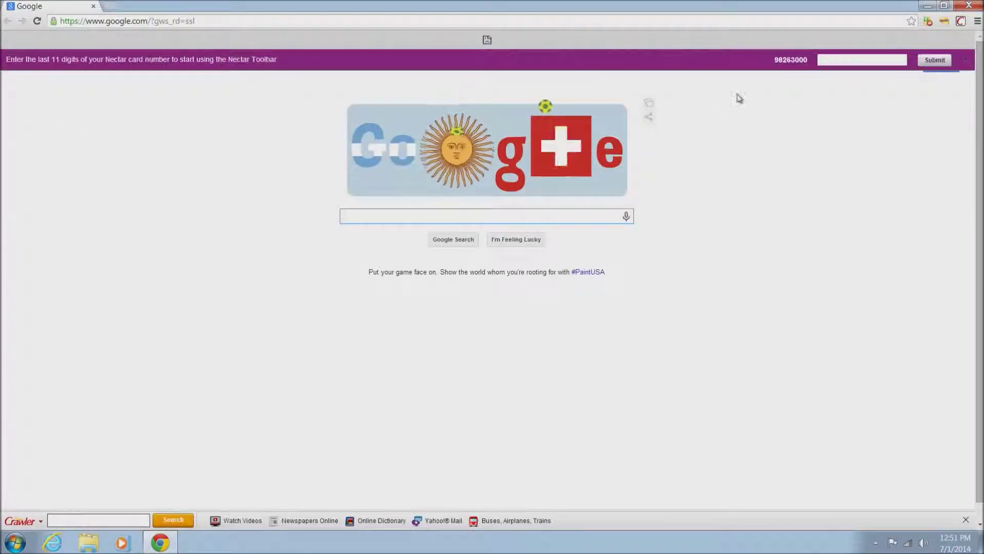
# Show the DubLi toolbar's login bar, then open Chrome's Settings page from the main menu.
pyautogui.click(928, 21)
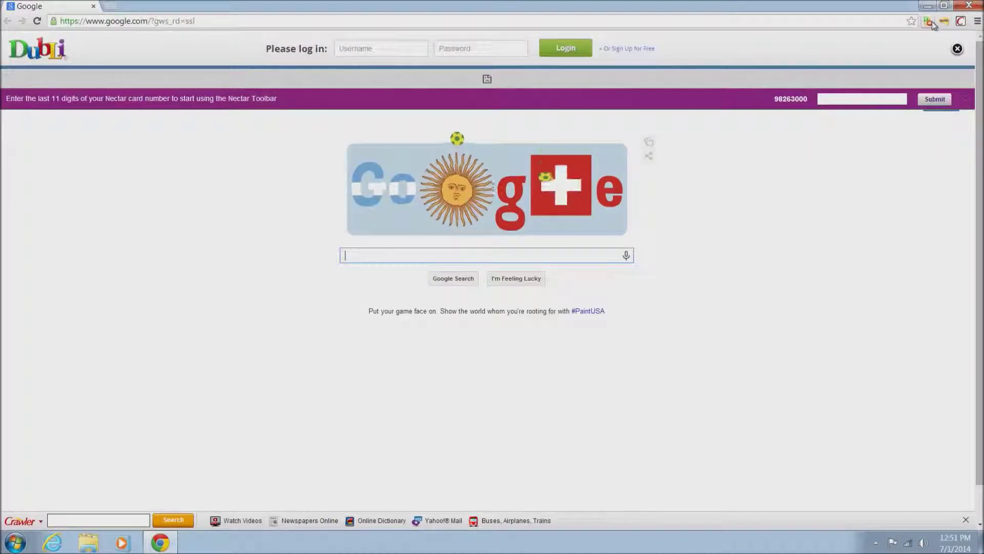
pyautogui.click(978, 22)
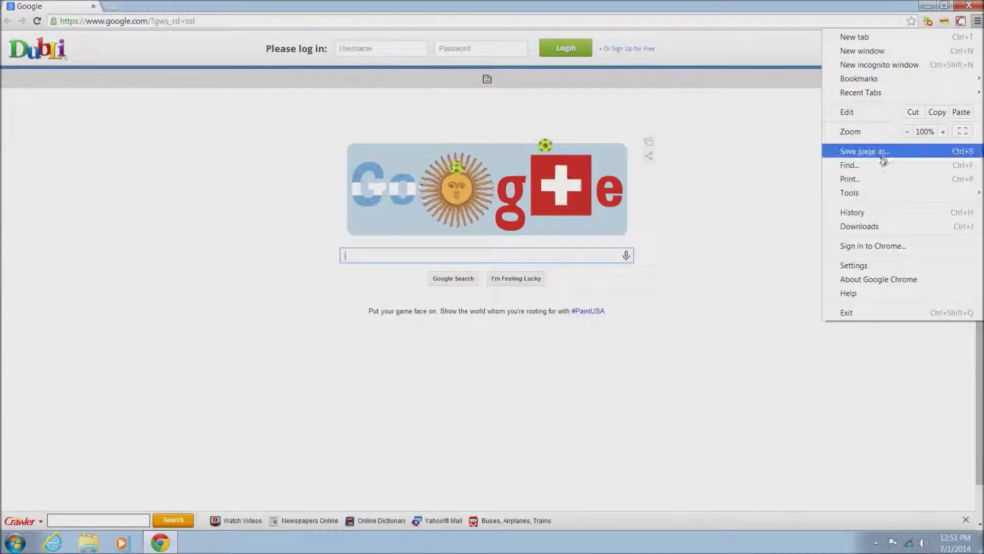
pyautogui.click(853, 270)
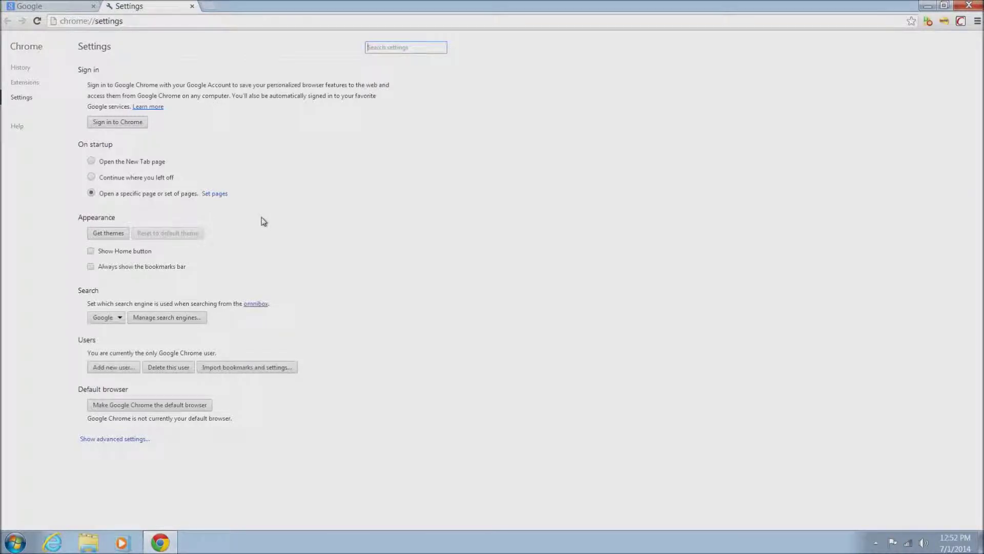
pyautogui.click(222, 197)
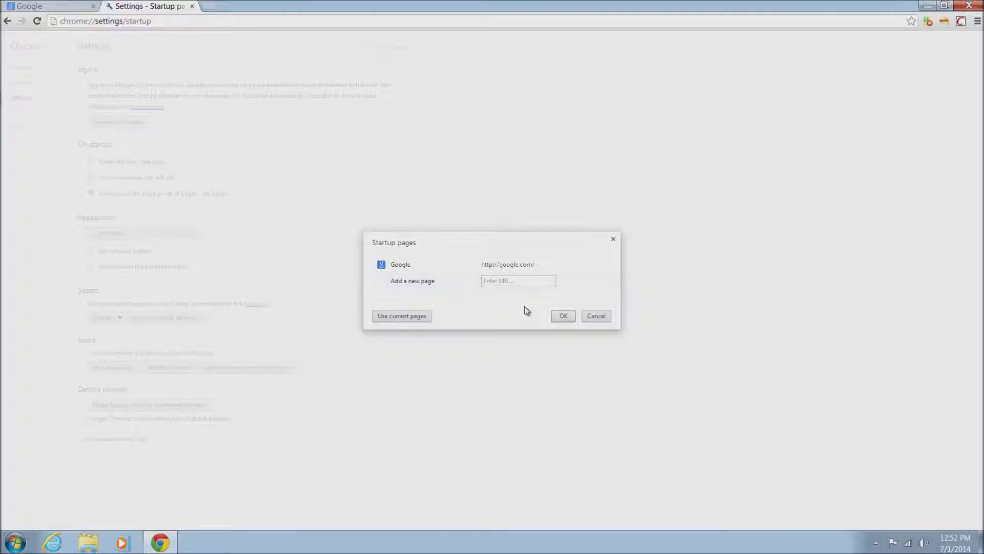
pyautogui.click(563, 316)
# Close the startup pages list, show advanced settings and bring up Reset browser settings.
pyautogui.click(563, 316)
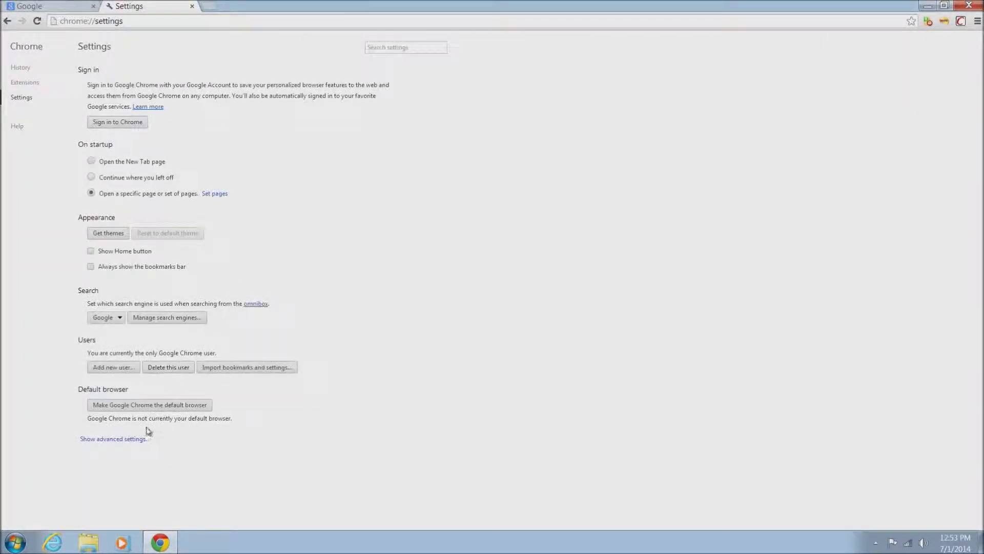
pyautogui.click(113, 440)
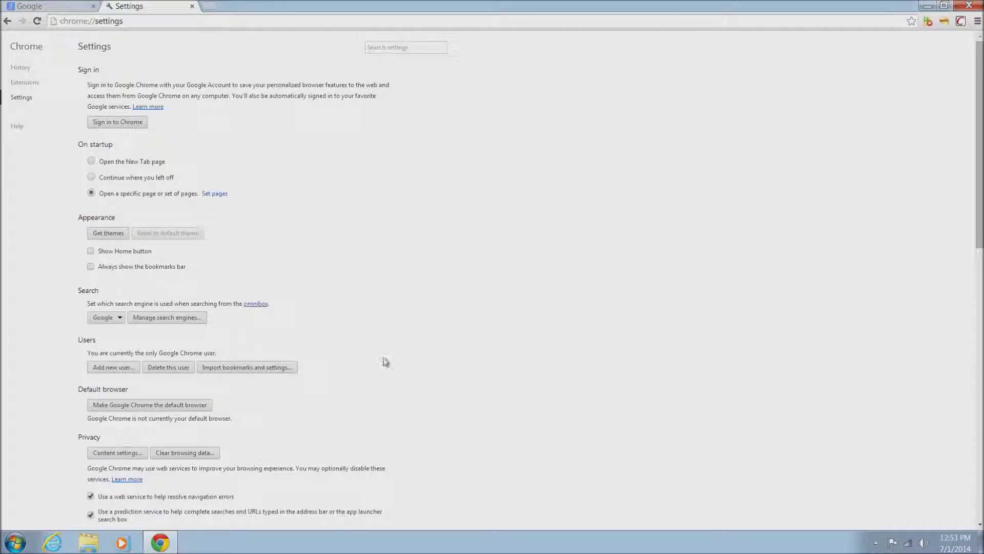
pyautogui.scroll(-3, 427, 301)
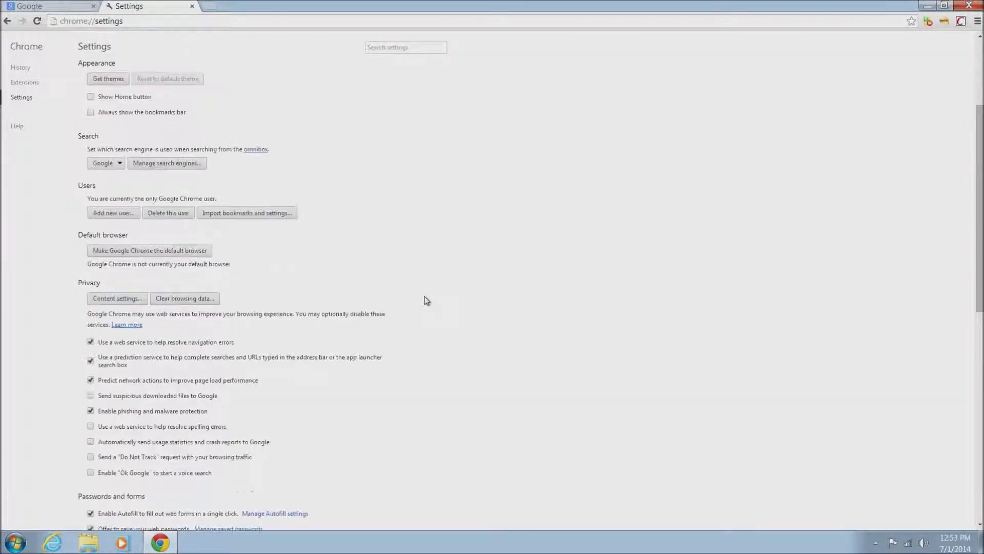
pyautogui.scroll(-3, 427, 301)
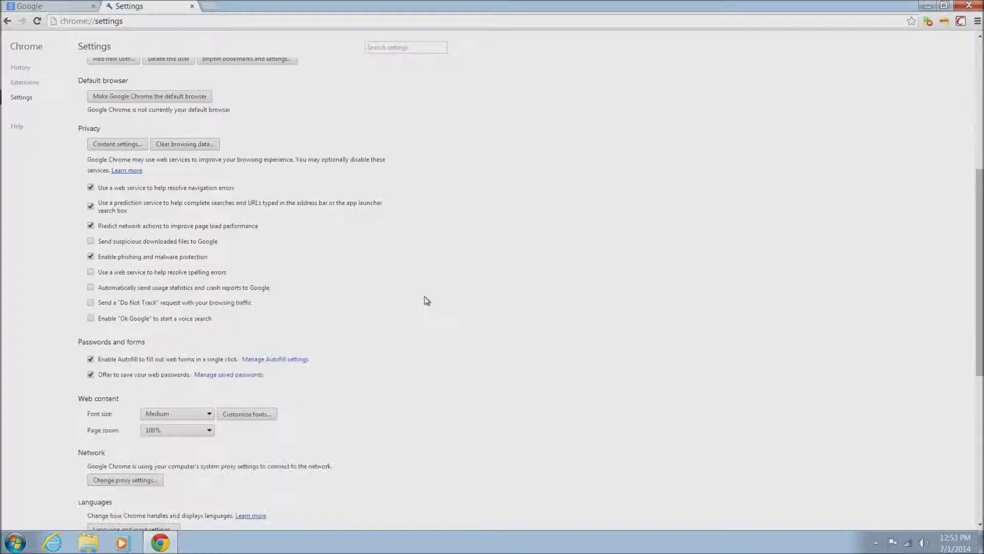
pyautogui.scroll(-2, 427, 301)
pyautogui.scroll(-3, 426, 303)
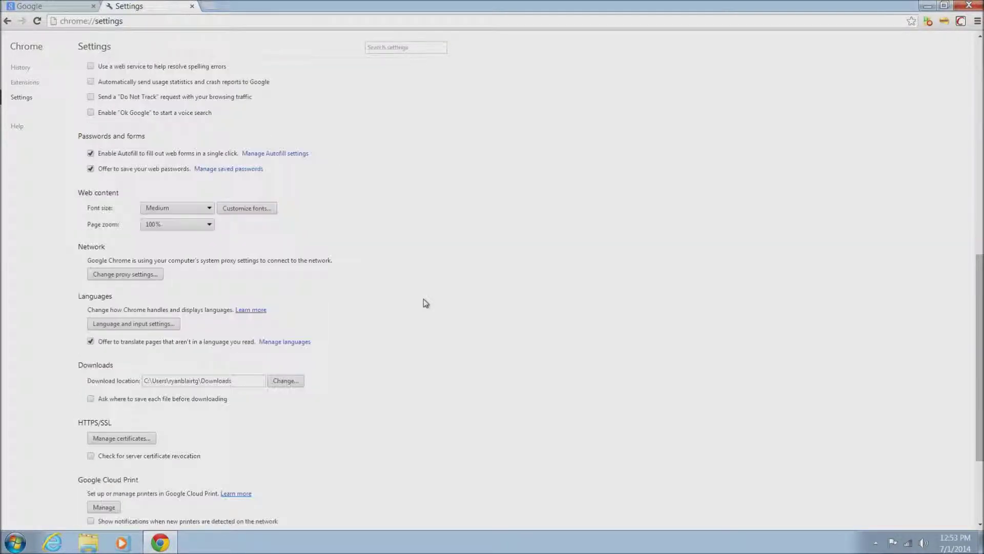
pyautogui.scroll(-2, 426, 303)
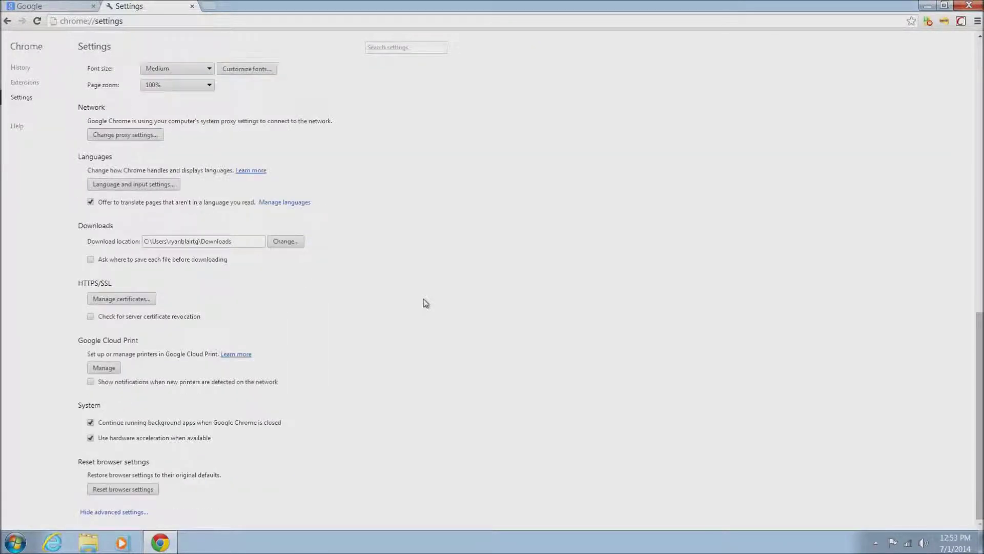
pyautogui.click(123, 489)
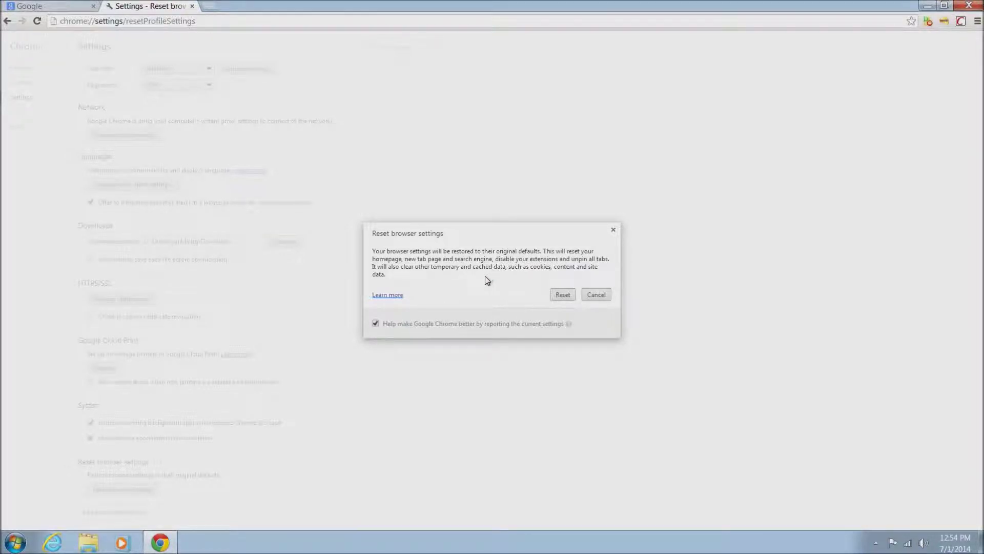
# Reset Chrome to defaults with 'Help make Google Chrome better' unticked, then close the browser.
pyautogui.click(374, 323)
pyautogui.click(375, 323)
pyautogui.click(563, 296)
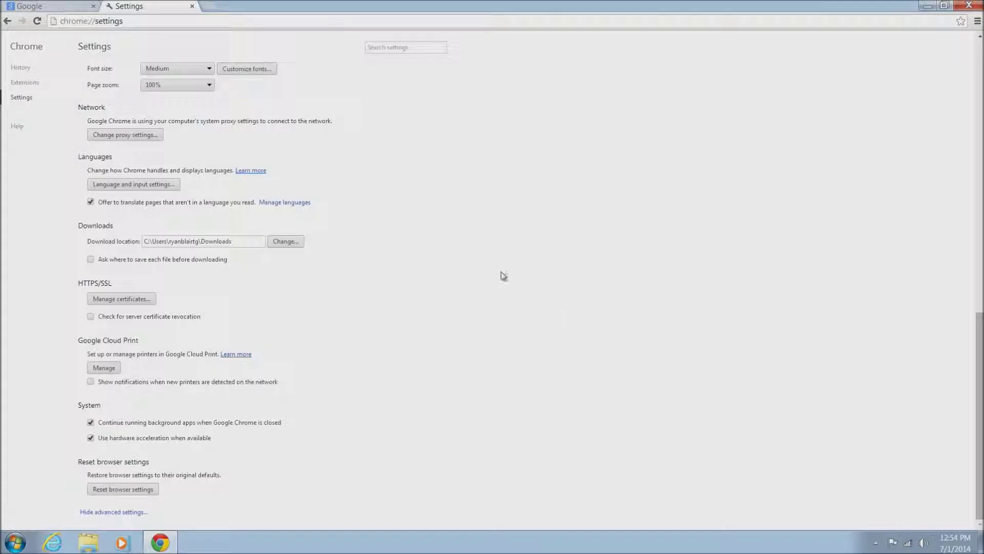
pyautogui.click(969, 6)
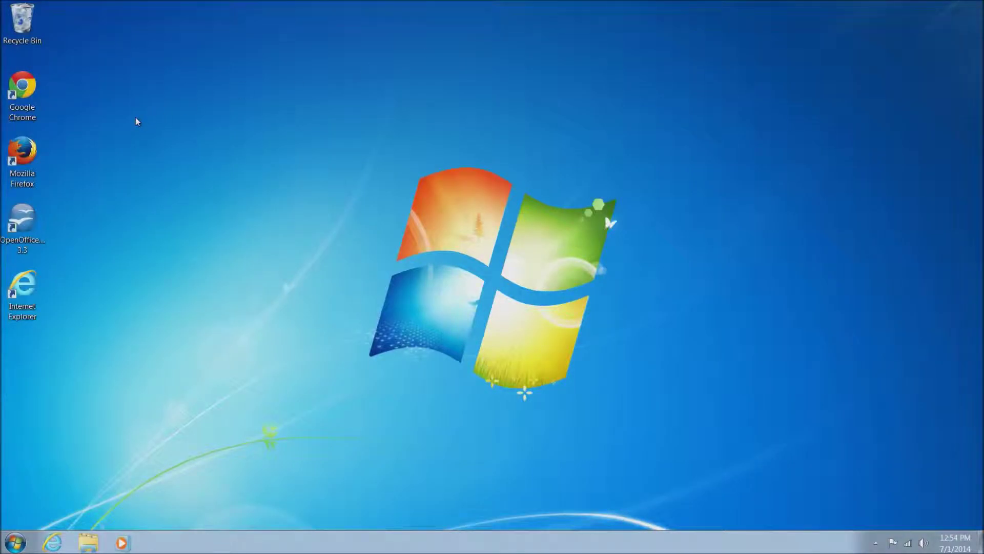
# Relaunch Chrome from the desktop and go to the Extensions page in Settings.
pyautogui.doubleClick(32, 90)
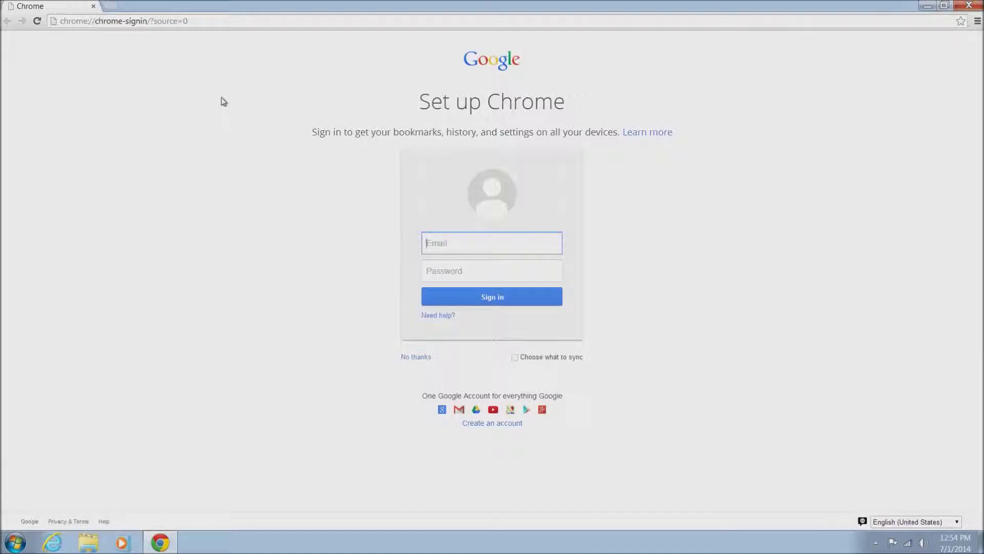
pyautogui.click(978, 22)
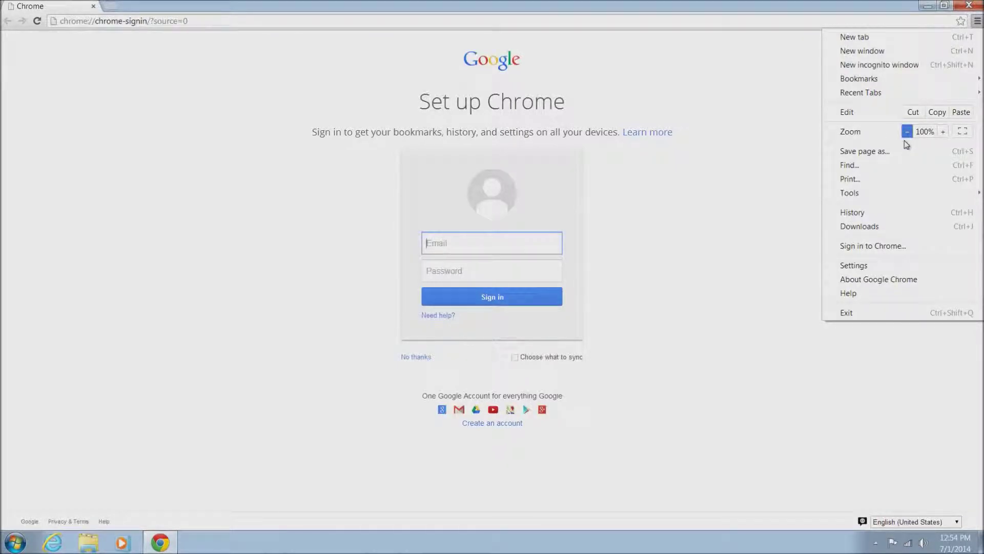
pyautogui.click(854, 267)
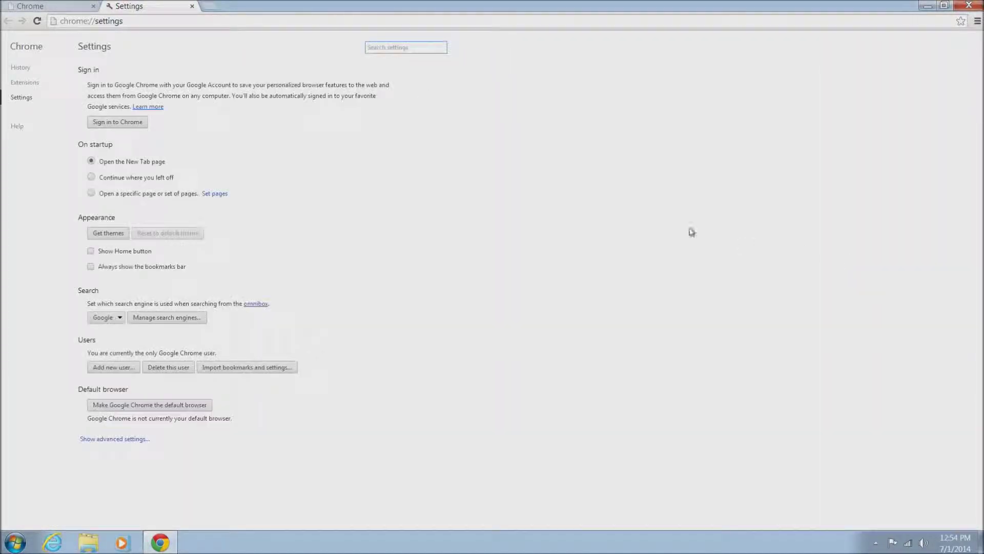
pyautogui.click(27, 83)
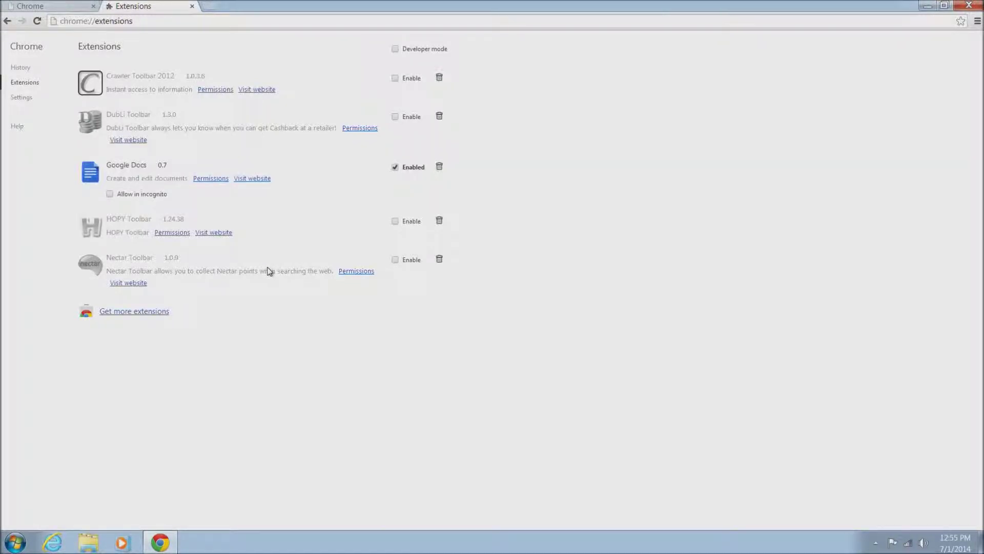
# Delete the Nectar, HOPY, DubLi and Crawler toolbar extensions, then close the Extensions tab.
pyautogui.click(440, 261)
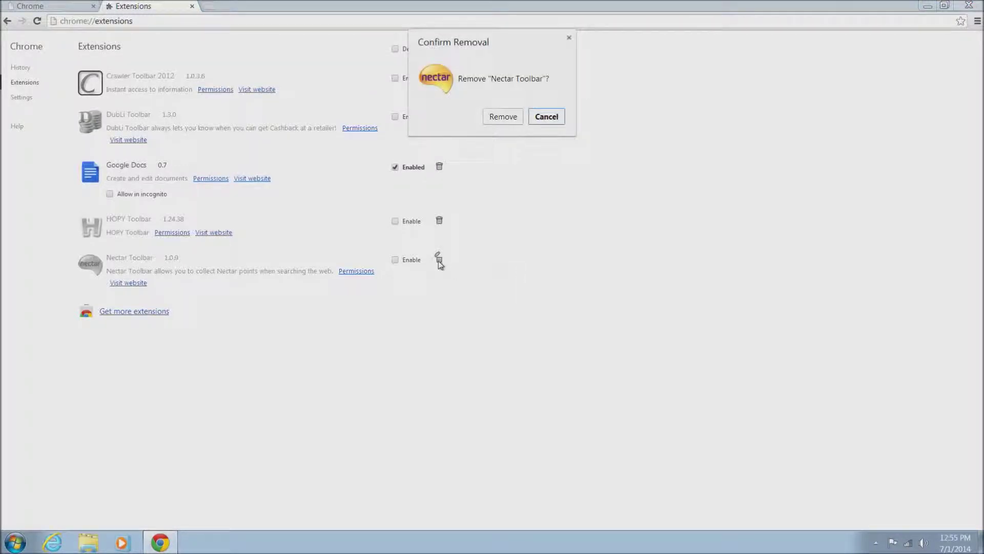
pyautogui.click(500, 119)
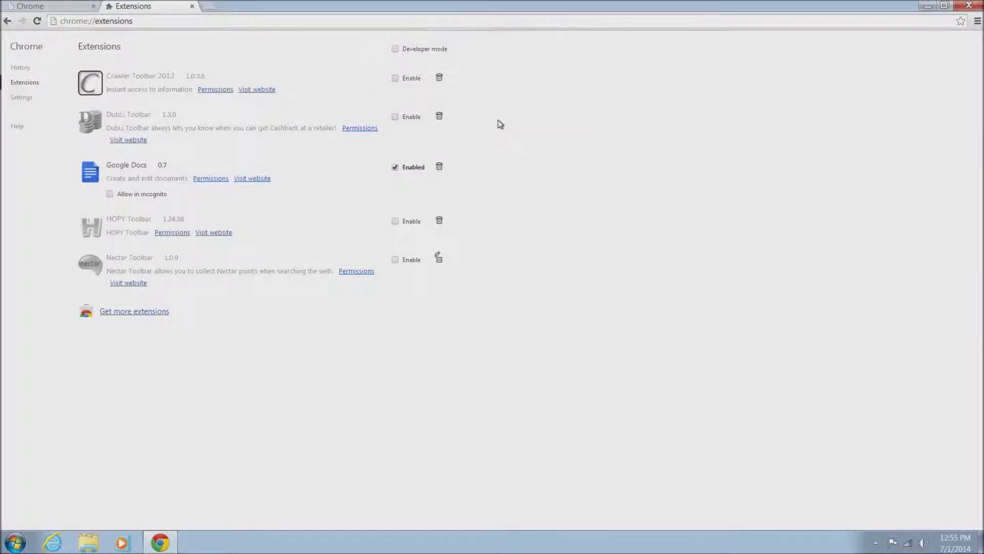
pyautogui.click(440, 220)
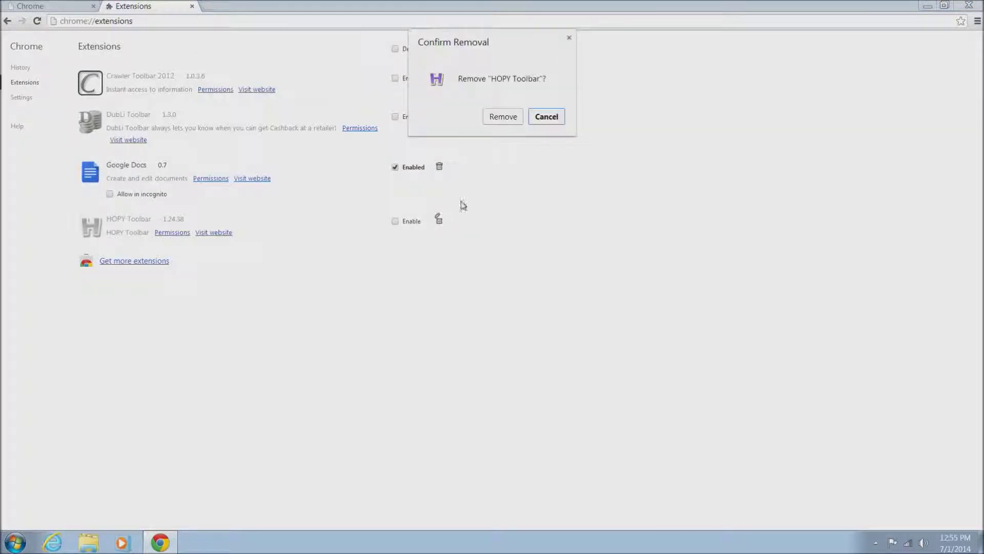
pyautogui.click(502, 118)
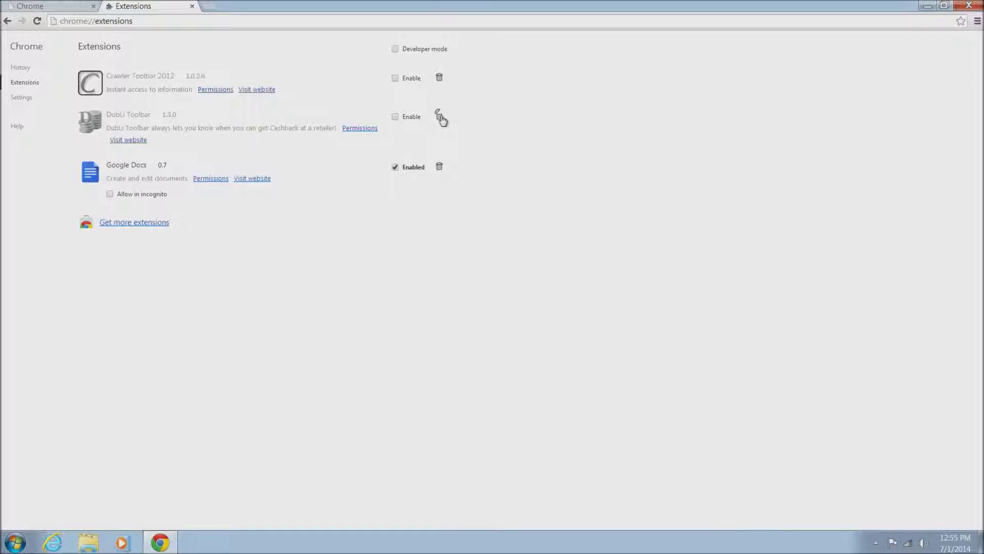
pyautogui.click(440, 117)
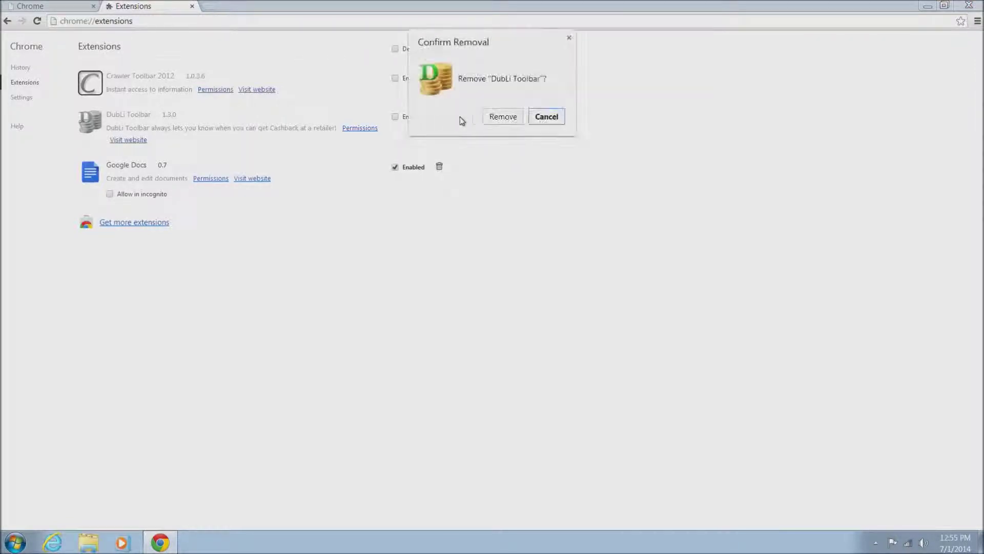
pyautogui.click(502, 119)
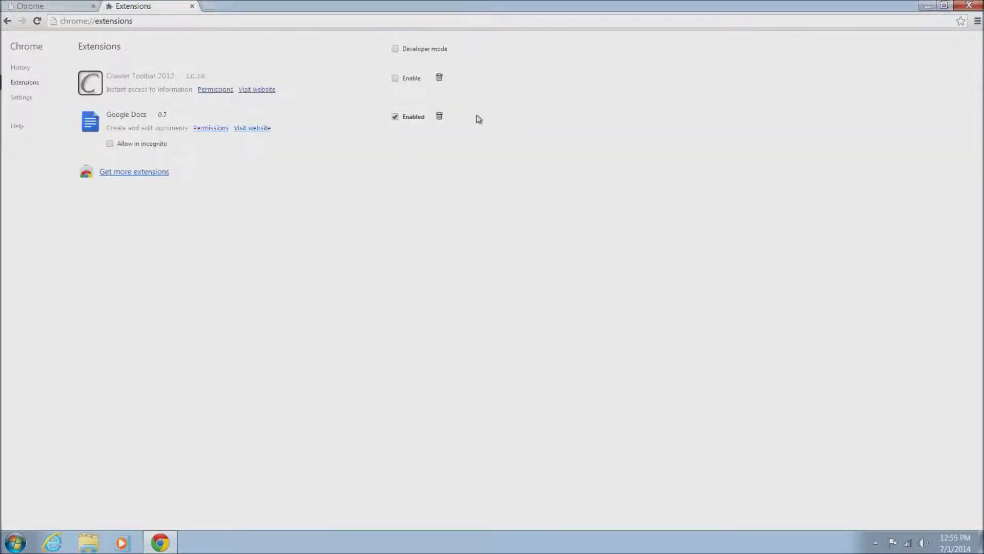
pyautogui.click(439, 78)
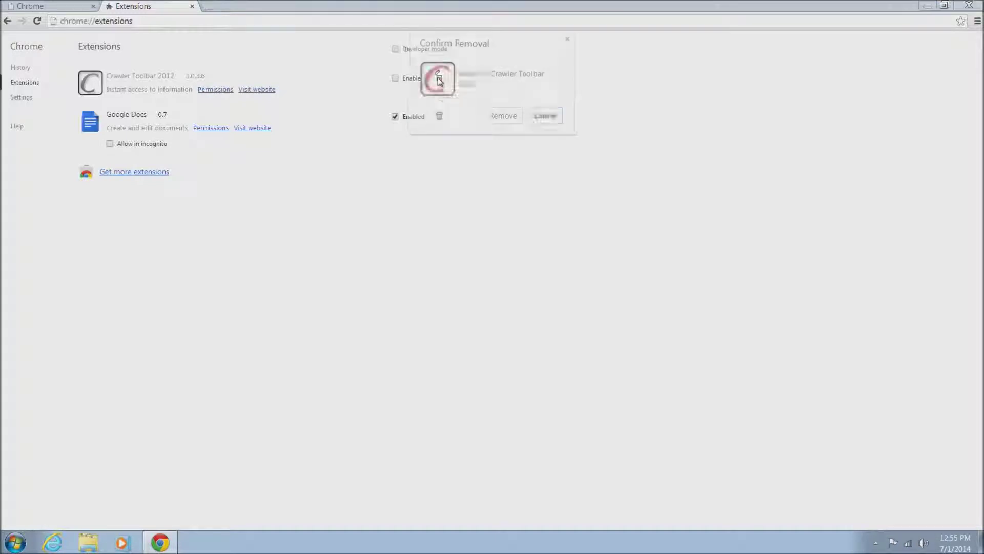
pyautogui.click(500, 118)
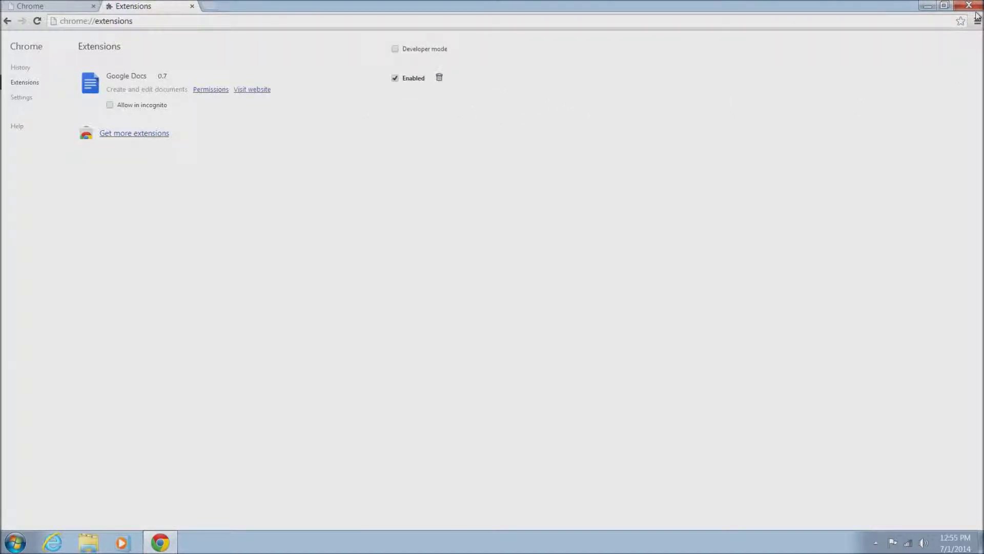
pyautogui.click(192, 8)
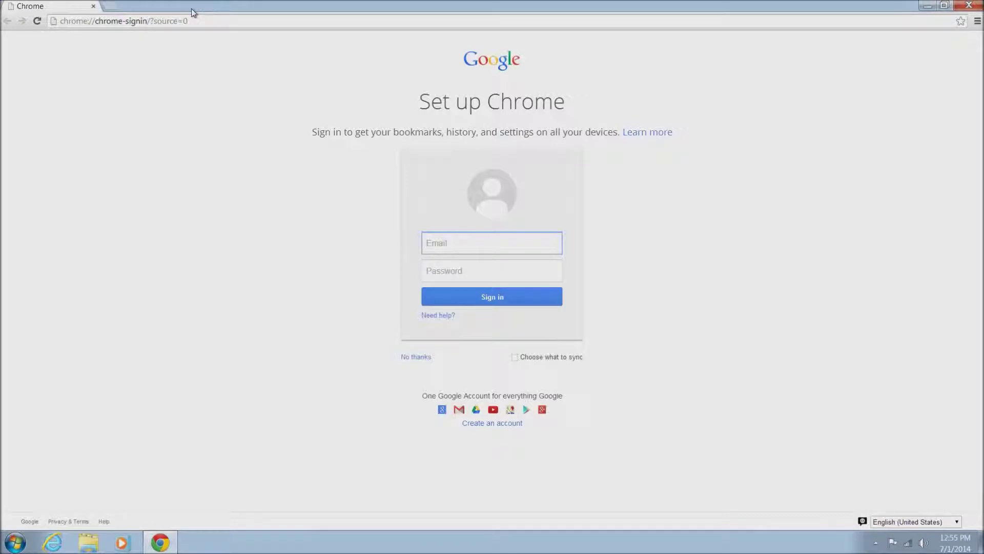